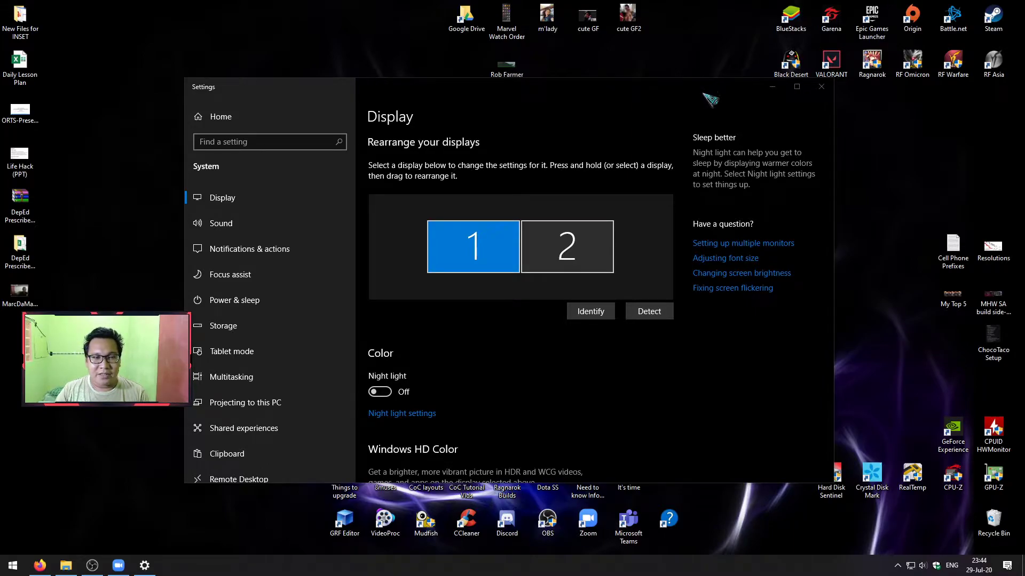
# - Show advanced display details for Display 2 (22B1W), 1920×1080 at 60 Hz
pyautogui.click(589, 240)
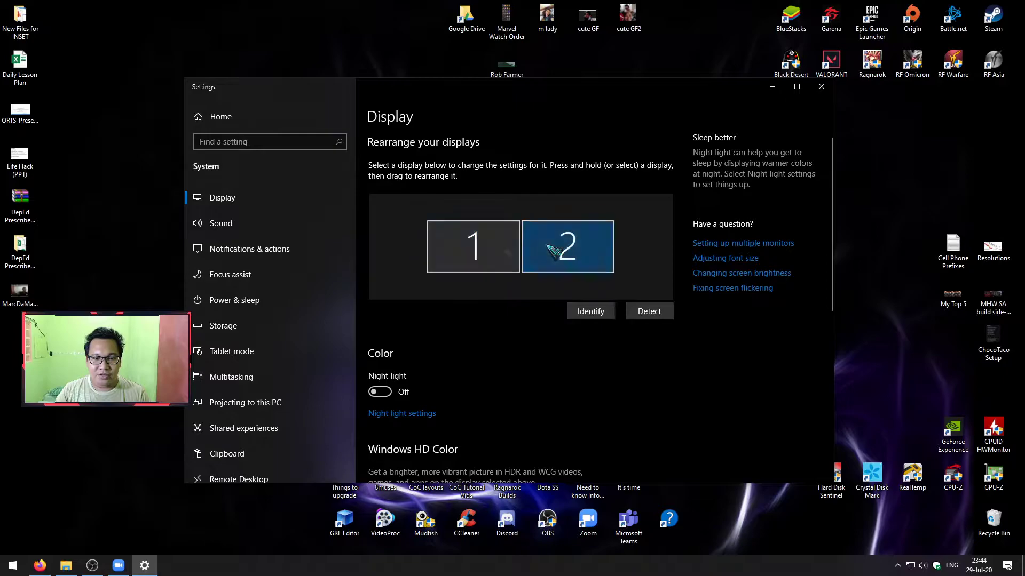
pyautogui.scroll(-2, 600, 264)
pyautogui.scroll(-3, 599, 264)
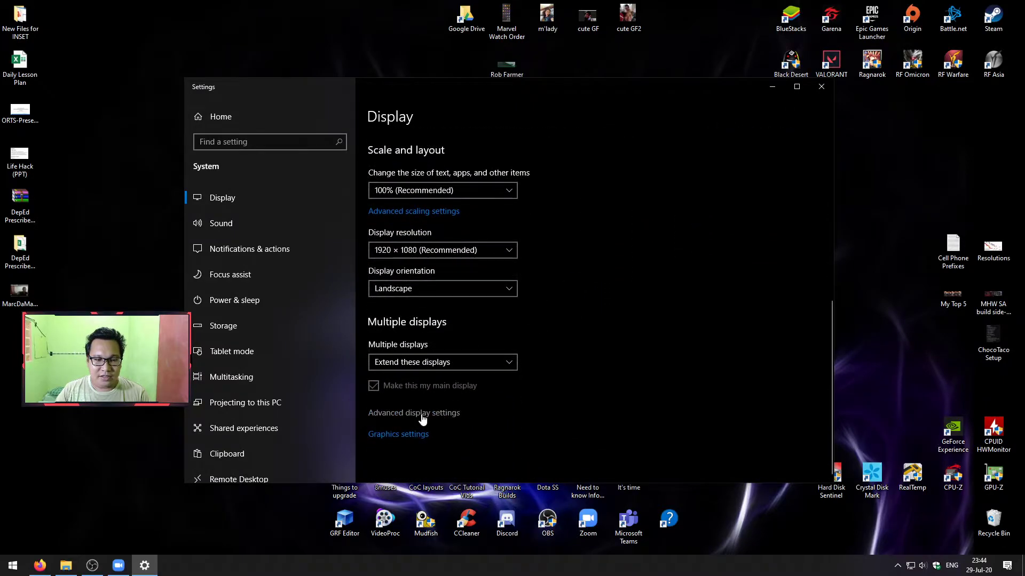
pyautogui.click(445, 413)
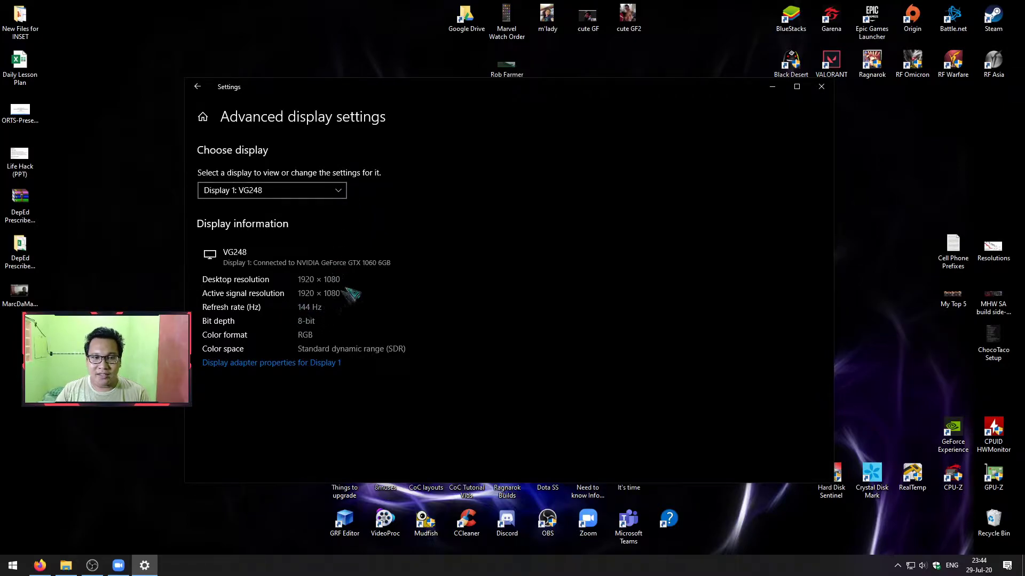
pyautogui.click(340, 192)
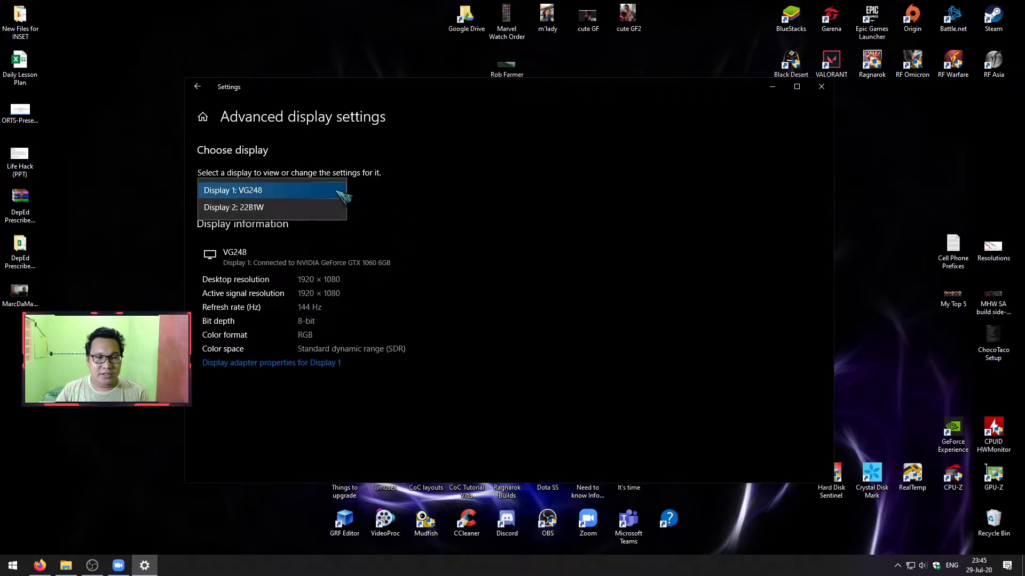
pyautogui.click(294, 210)
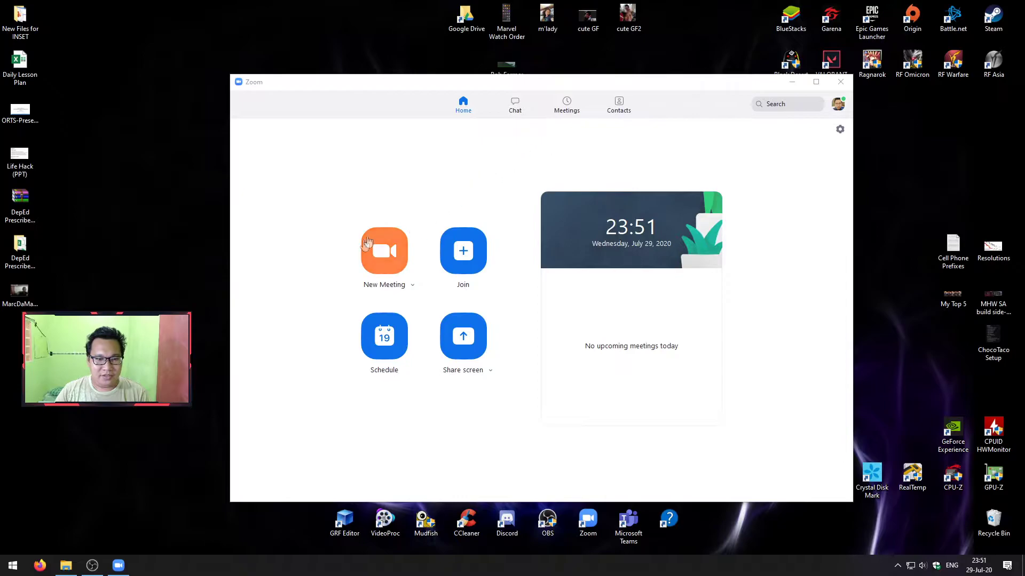
# - Start a Zoom meeting with OBS-Camera video on, then move the meeting window aside
pyautogui.click(383, 254)
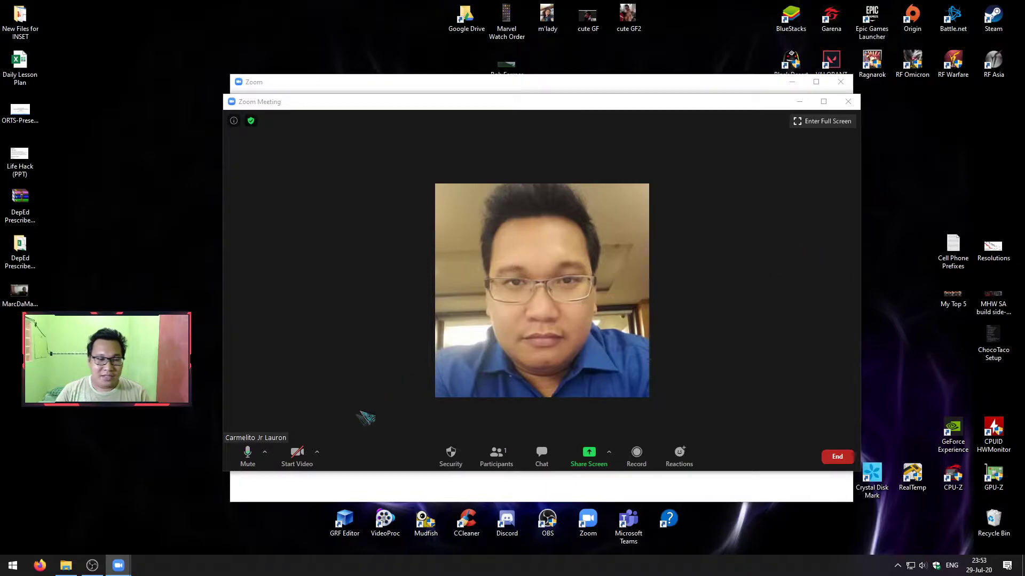
pyautogui.click(317, 452)
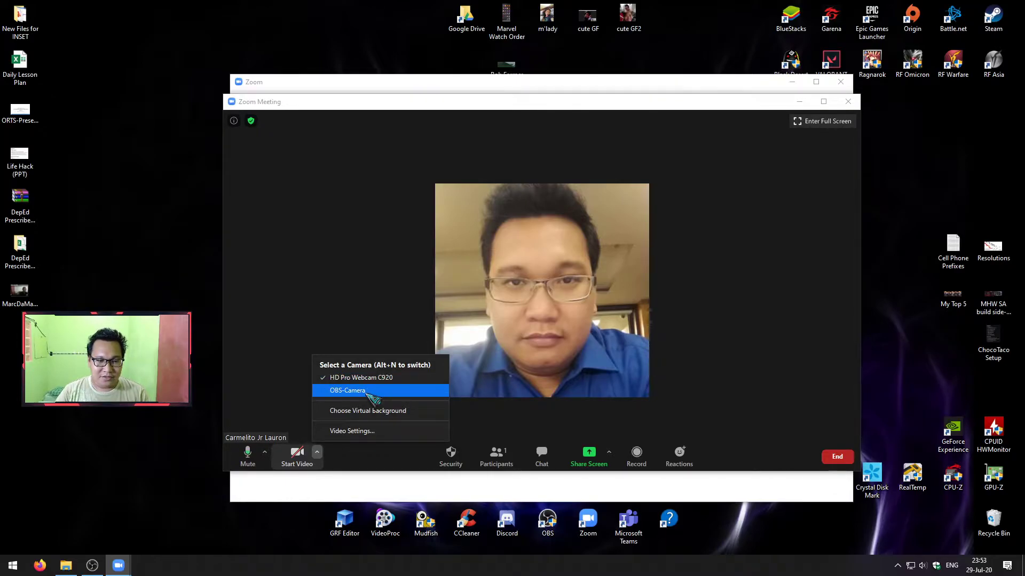
pyautogui.click(367, 392)
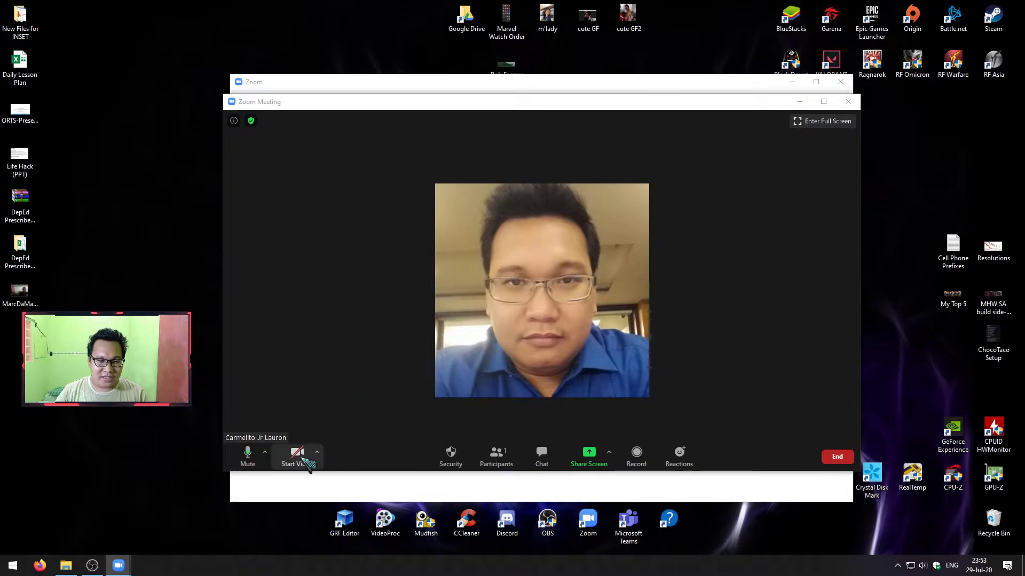
pyautogui.click(298, 455)
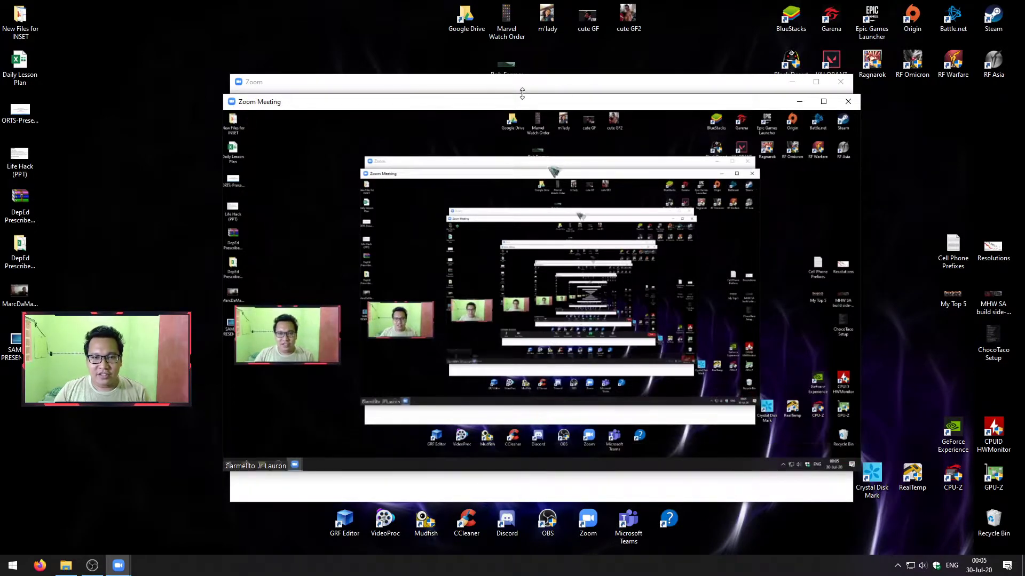
pyautogui.moveTo(504, 102)
pyautogui.mouseDown()
pyautogui.moveTo(1019, 115)
pyautogui.moveTo(1024, 147)
pyautogui.mouseUp()
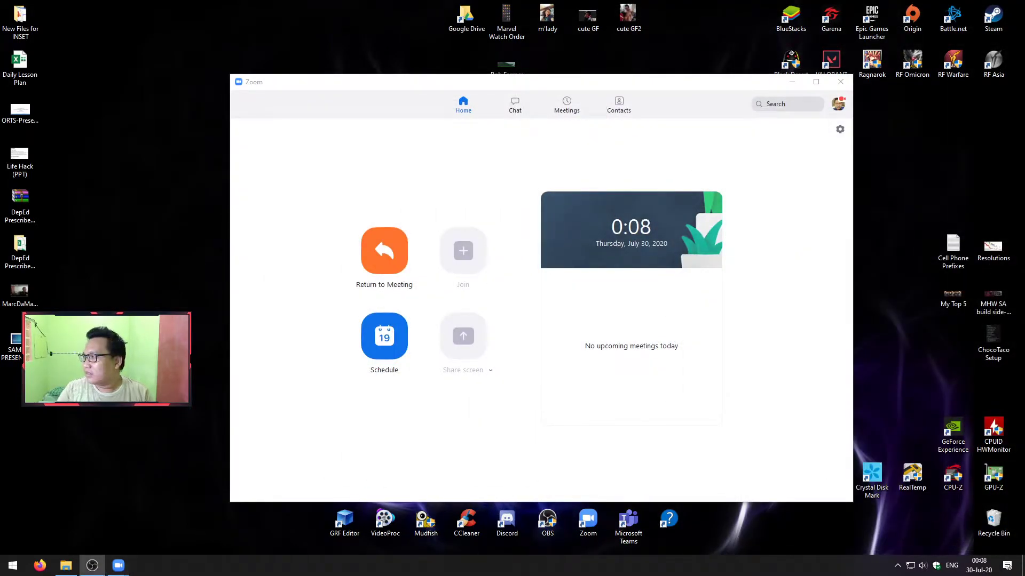
# - Snap OBS to the right half of the screen and Zoom to the left half
pyautogui.click(93, 566)
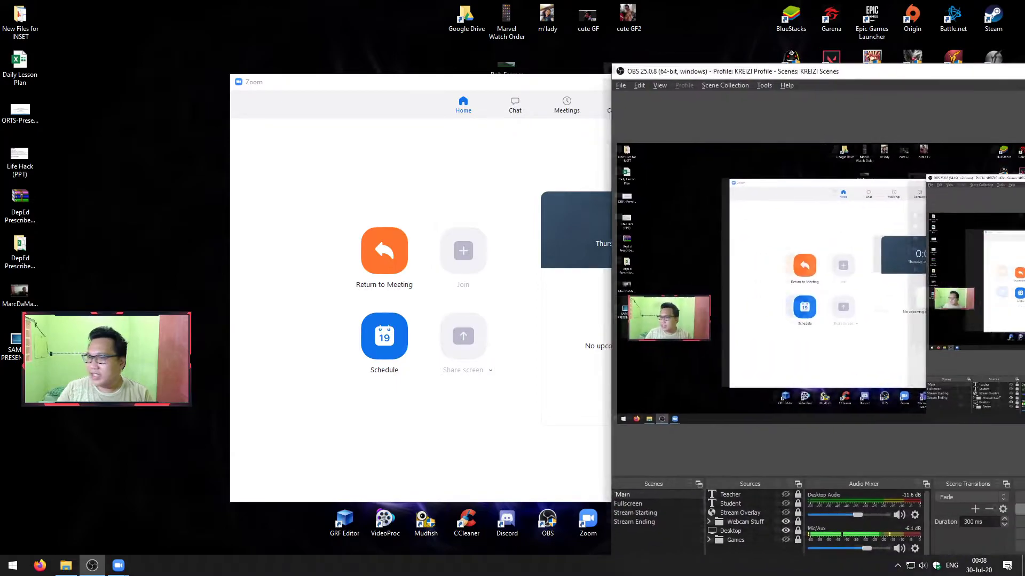
pyautogui.moveTo(1023, 55)
pyautogui.mouseDown()
pyautogui.moveTo(812, 45)
pyautogui.moveTo(1024, 32)
pyautogui.mouseUp()
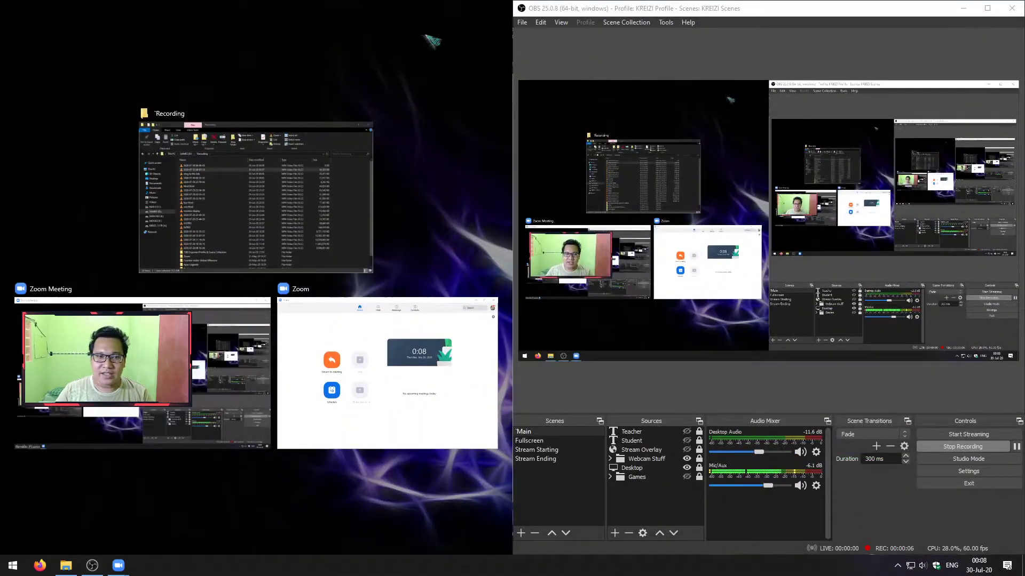
pyautogui.click(426, 42)
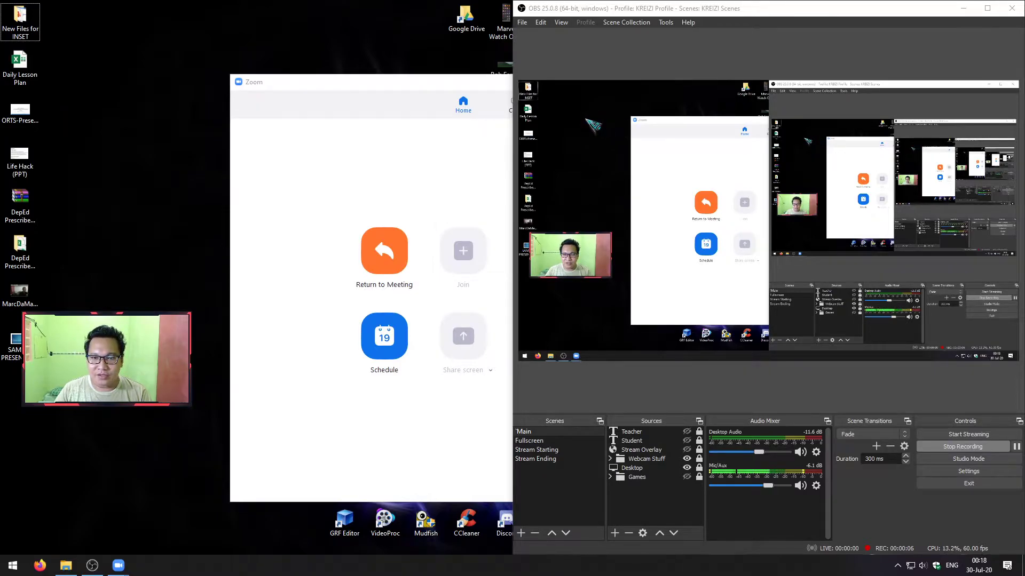
# - Project the OBS preview full-screen on the 22B1W monitor and minimize OBS
pyautogui.rightClick(585, 119)
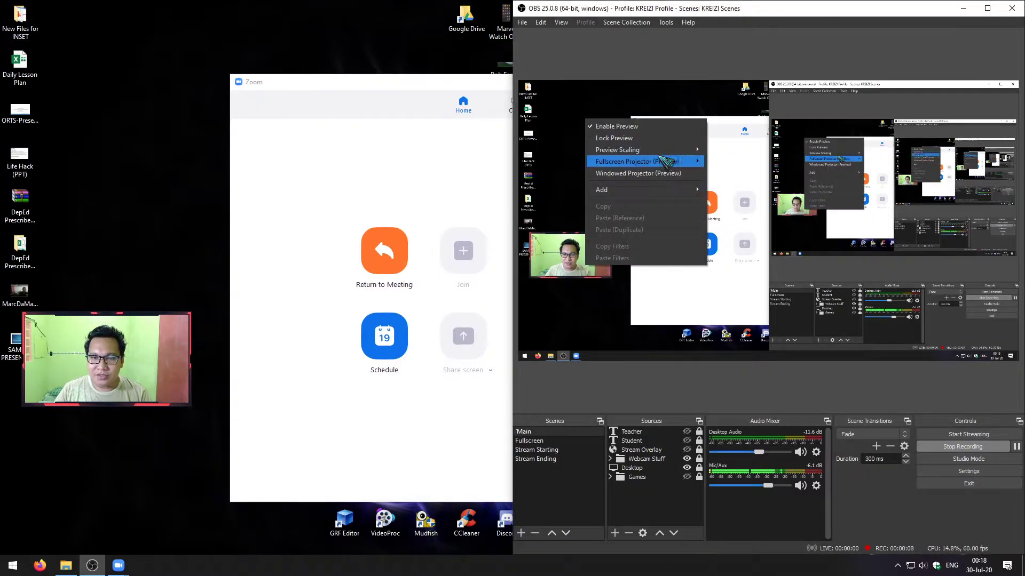
pyautogui.moveTo(637, 162)
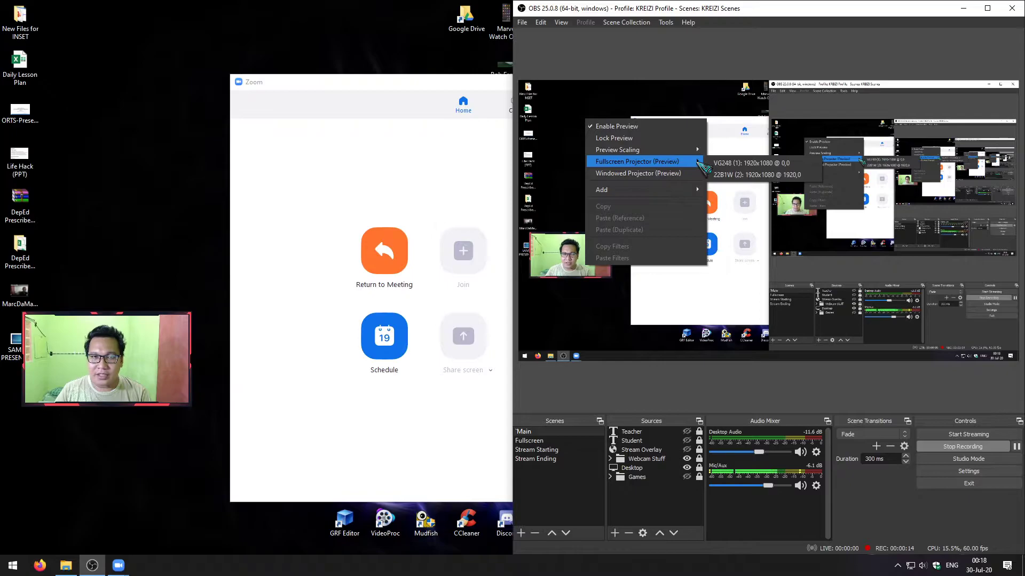
pyautogui.click(743, 177)
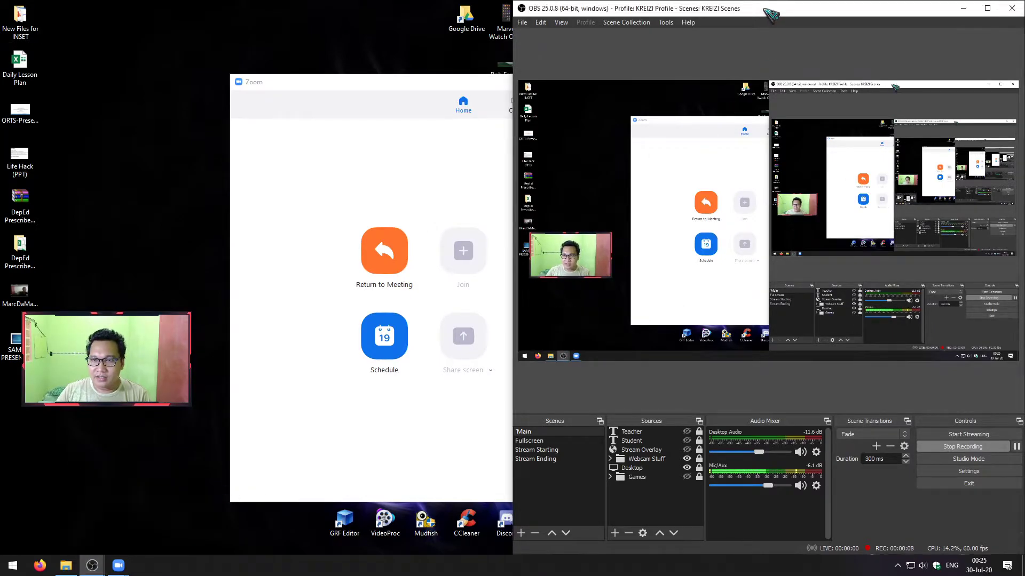
pyautogui.click(962, 8)
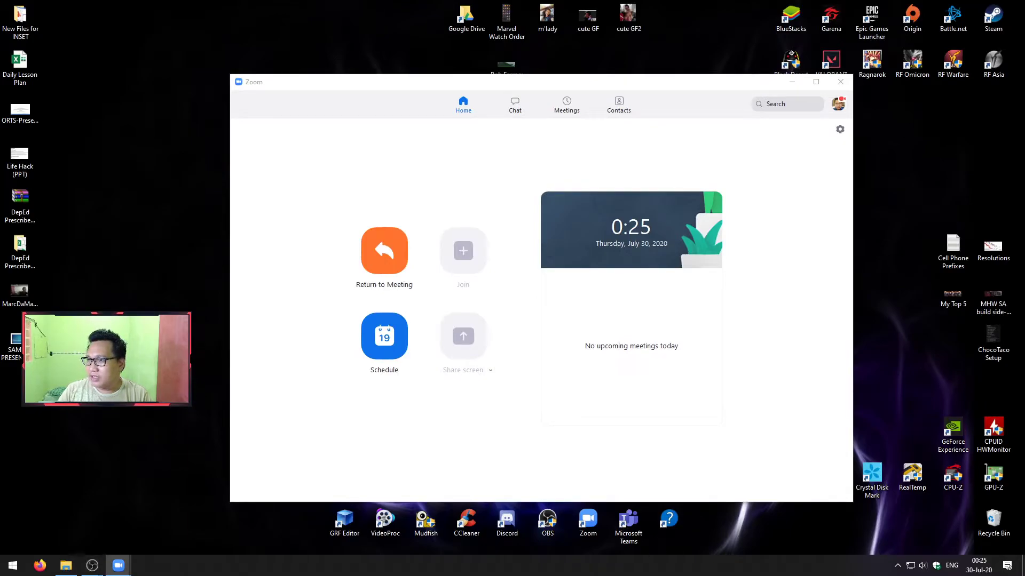
# - Share the Fullscreen Projector (Preview) window in the running Zoom meeting
pyautogui.click(118, 565)
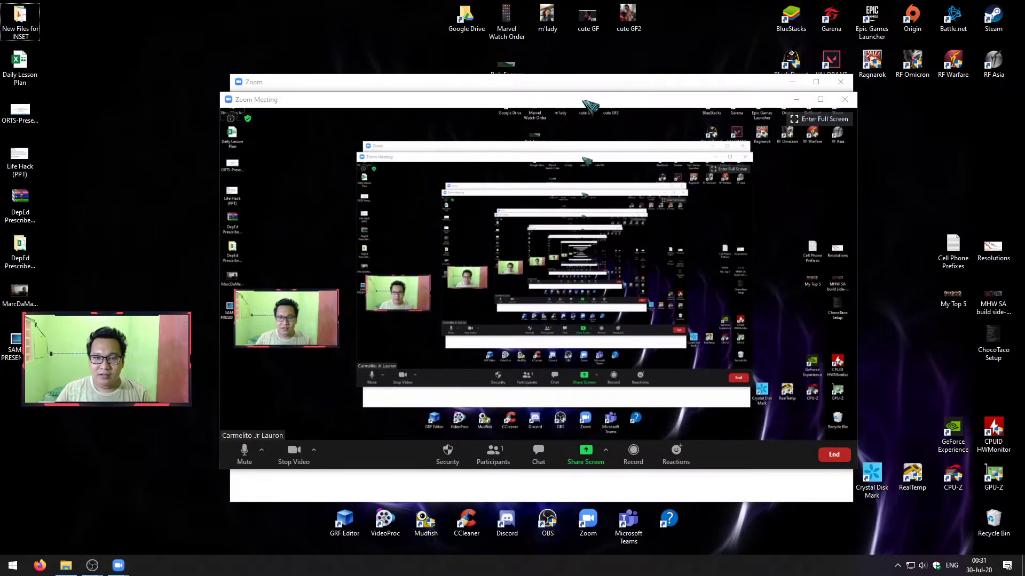
pyautogui.click(585, 450)
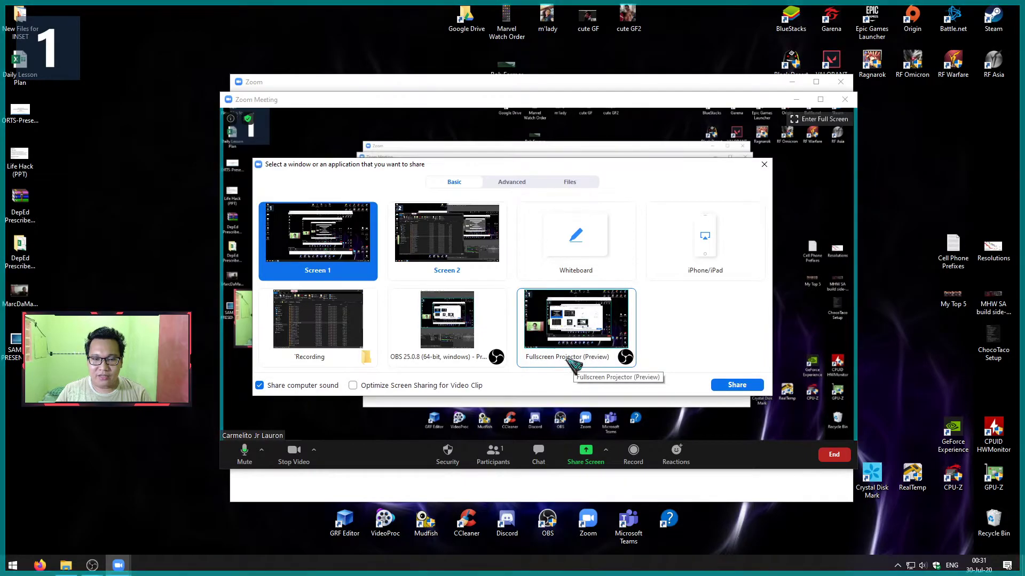
pyautogui.click(575, 362)
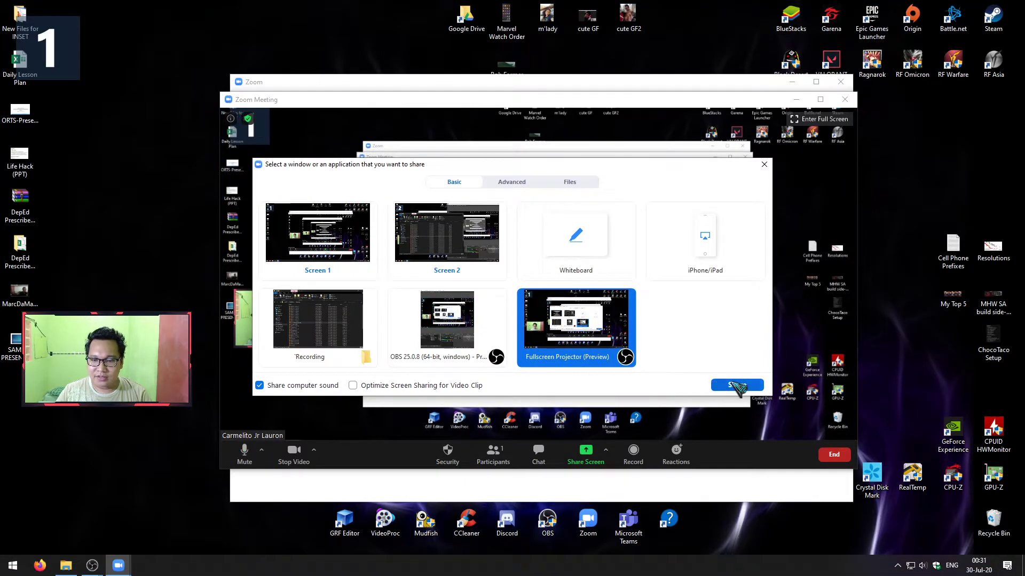
pyautogui.click(737, 386)
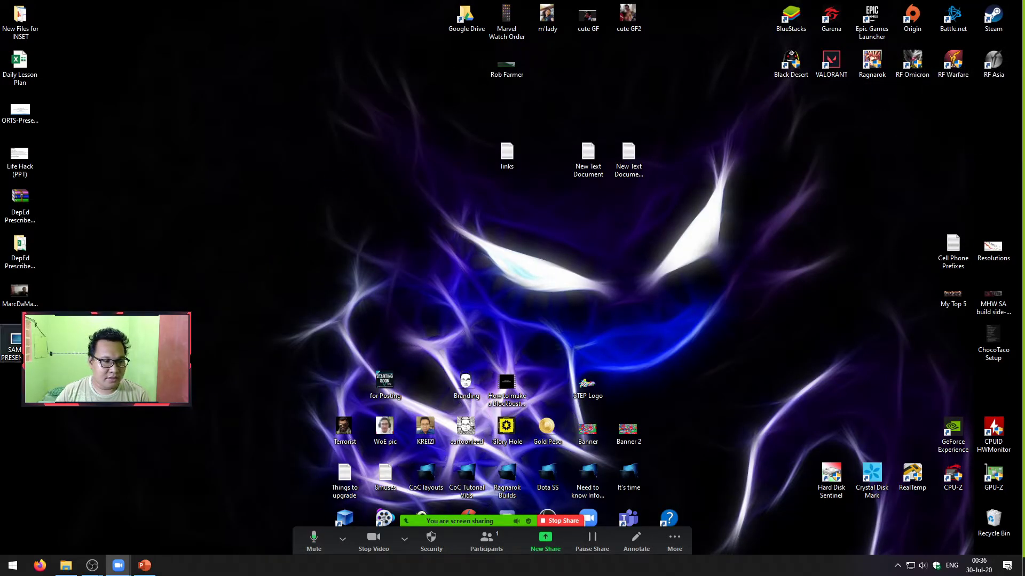
# - Run the SAMPLE PRESENTATION slide show From Beginning, swapping presenter view and slide show
pyautogui.doubleClick(15, 343)
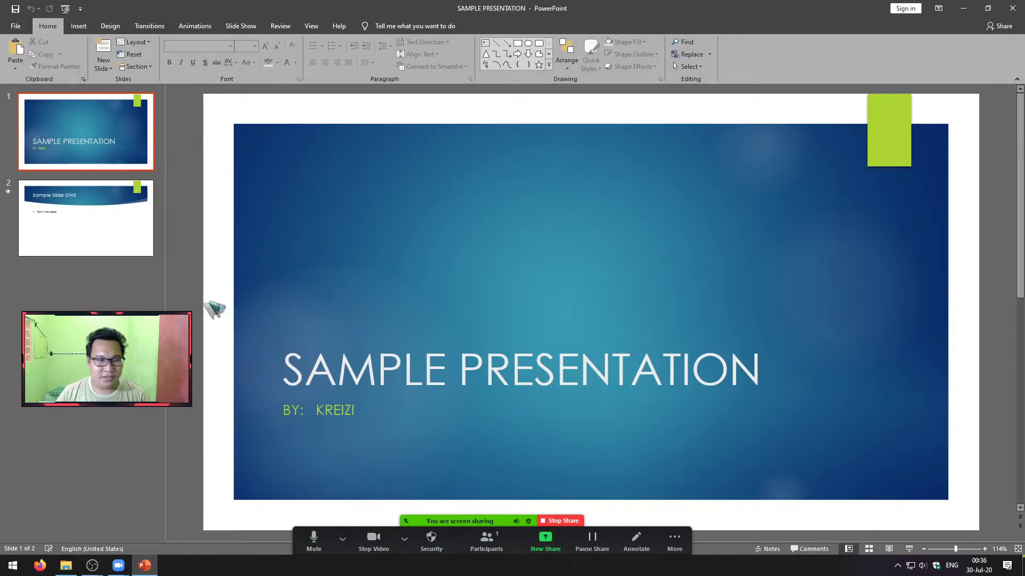
pyautogui.scroll(-1, 584, 348)
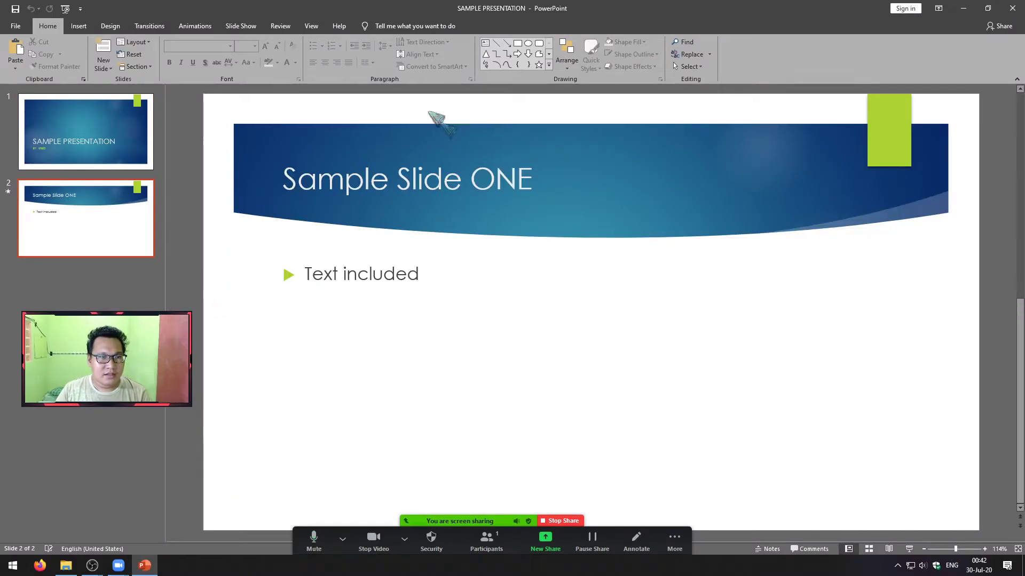
pyautogui.click(241, 26)
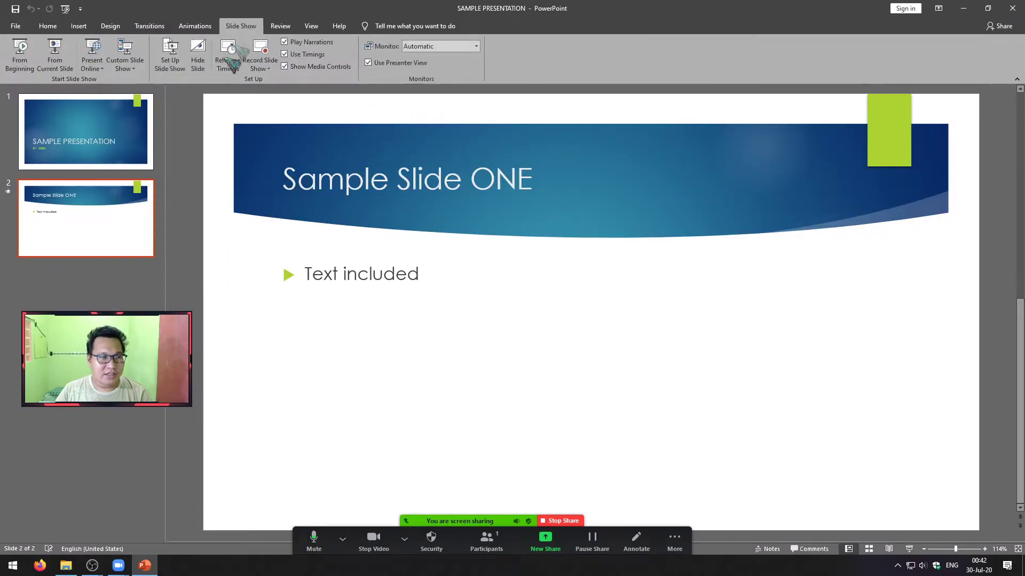
pyautogui.click(17, 54)
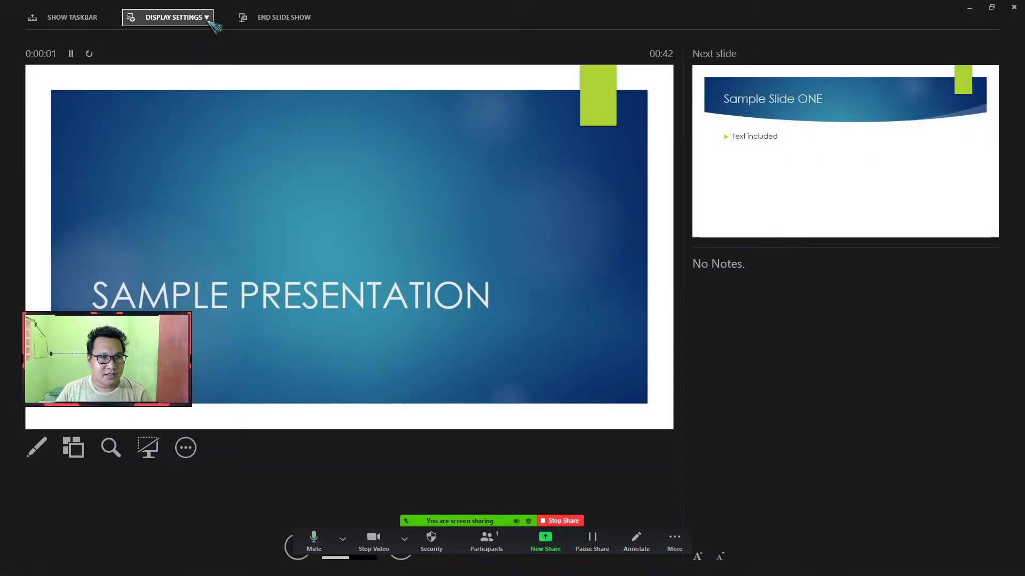
pyautogui.click(206, 19)
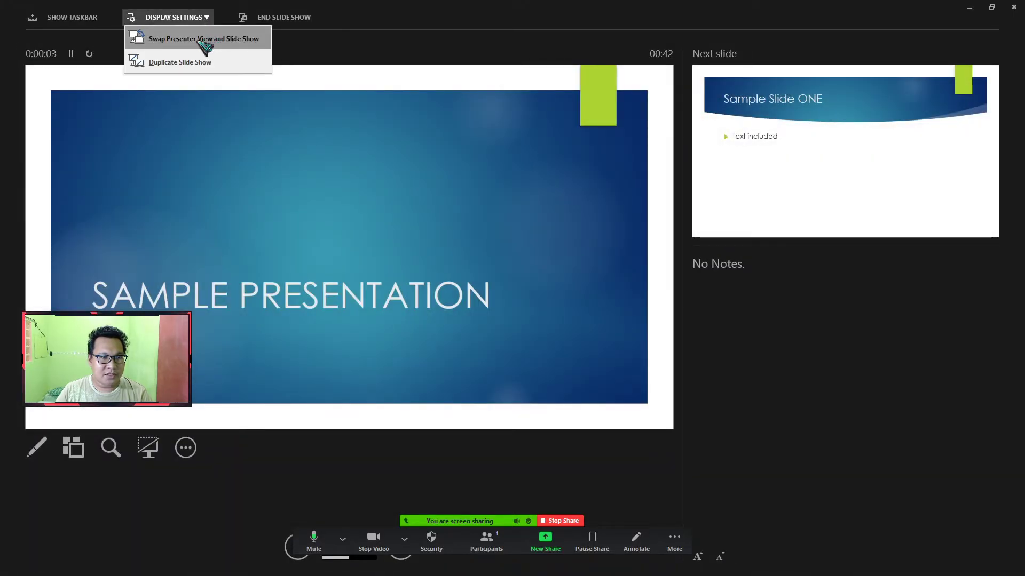
pyautogui.click(205, 43)
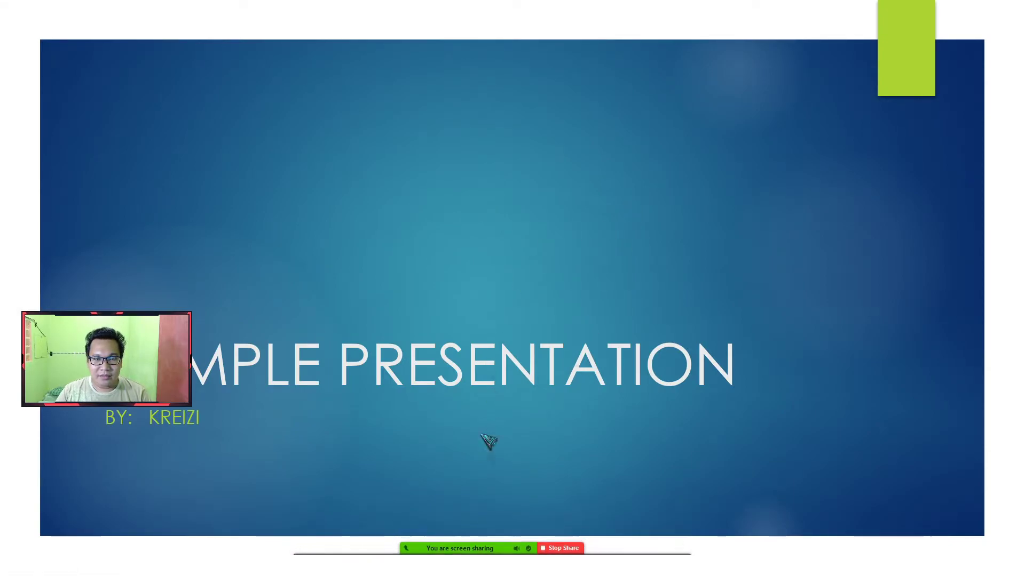
# - Invite the chosen contact from the Participants panel and admit the waiting participant
pyautogui.click(486, 542)
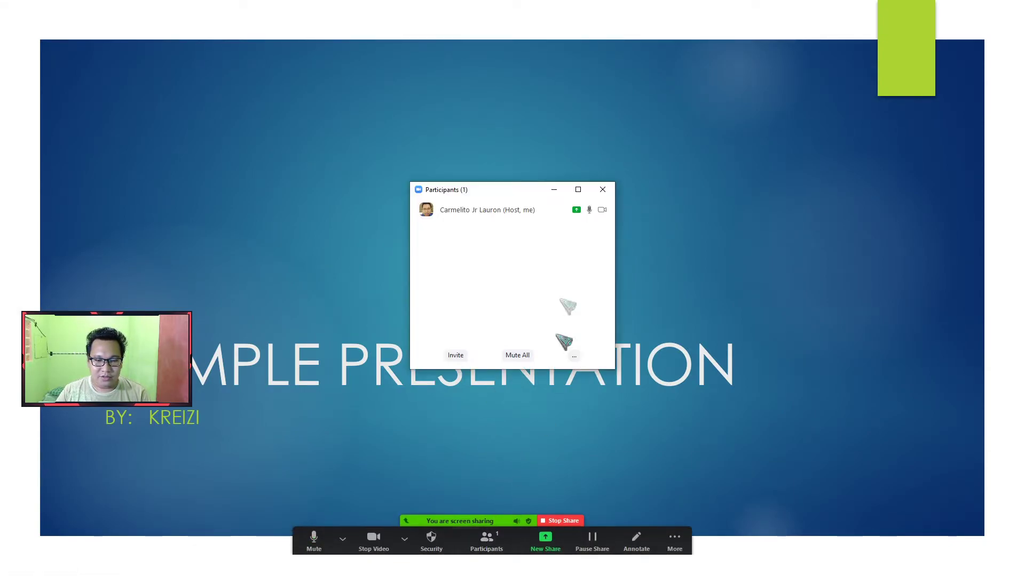
pyautogui.click(455, 356)
pyautogui.click(486, 255)
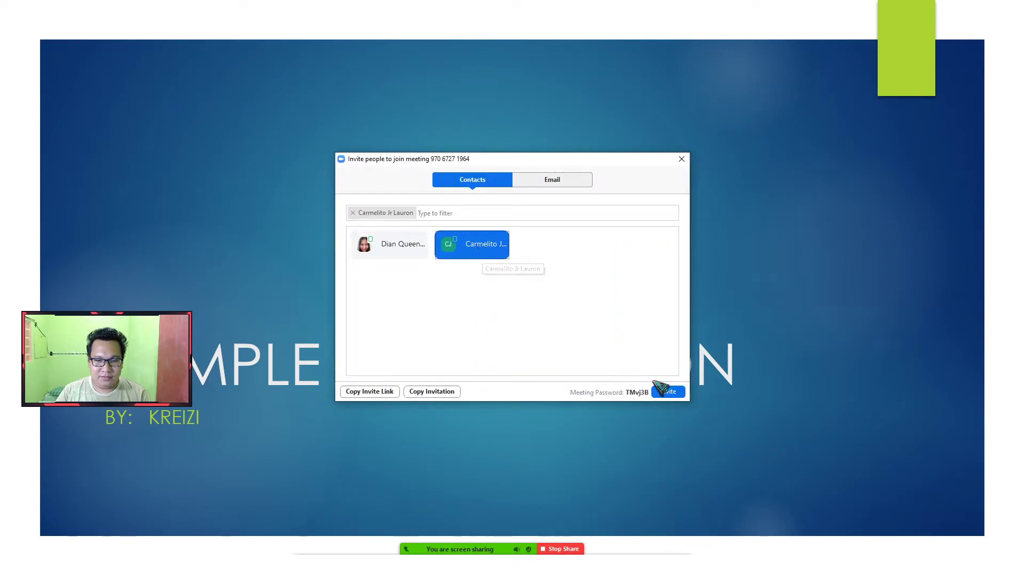
pyautogui.click(671, 391)
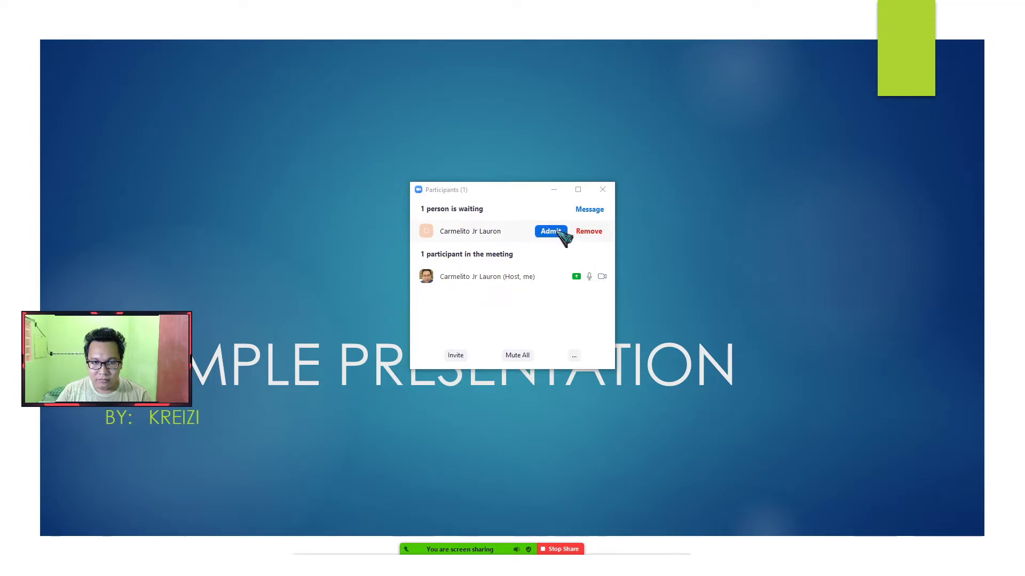
pyautogui.click(553, 230)
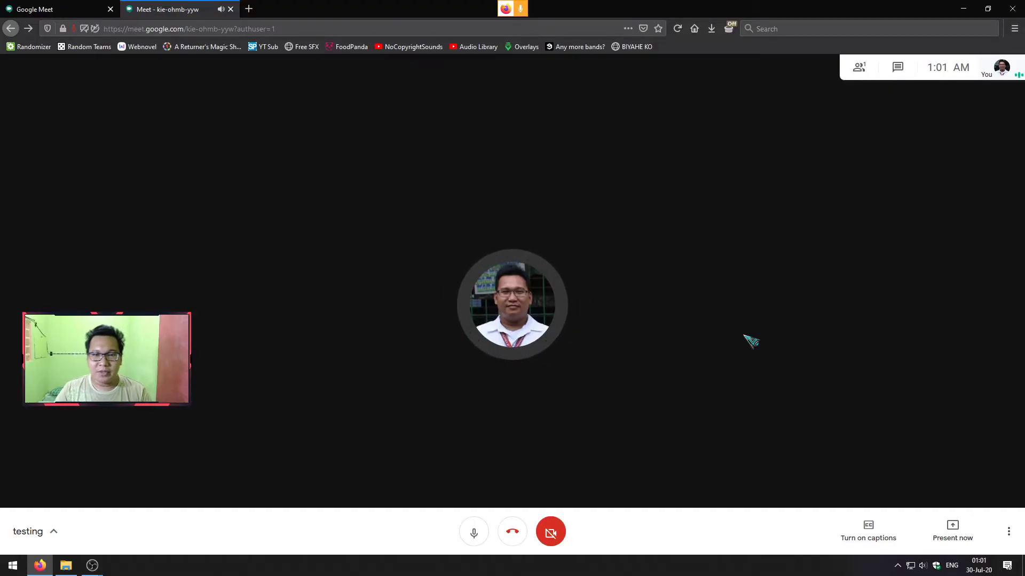
# - Present the Fullscreen Projector (Preview) window via Present now > A window, allowing sharing
pyautogui.click(953, 532)
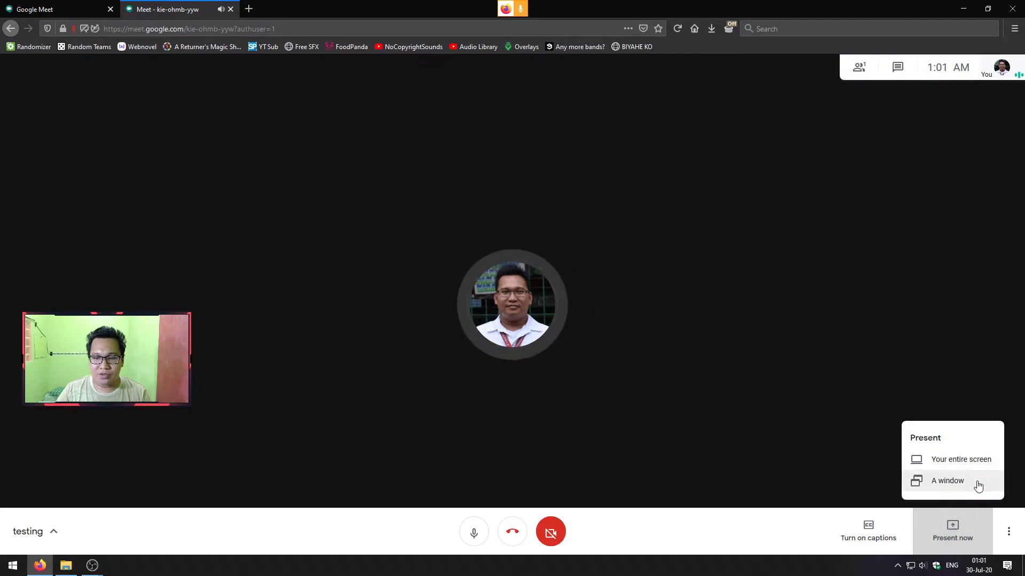
pyautogui.click(978, 486)
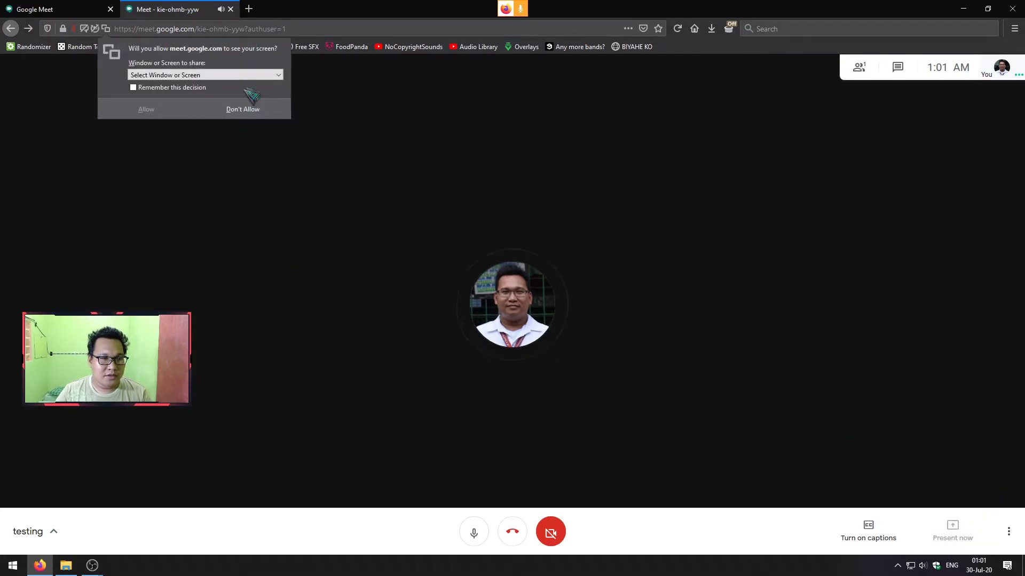
pyautogui.click(279, 76)
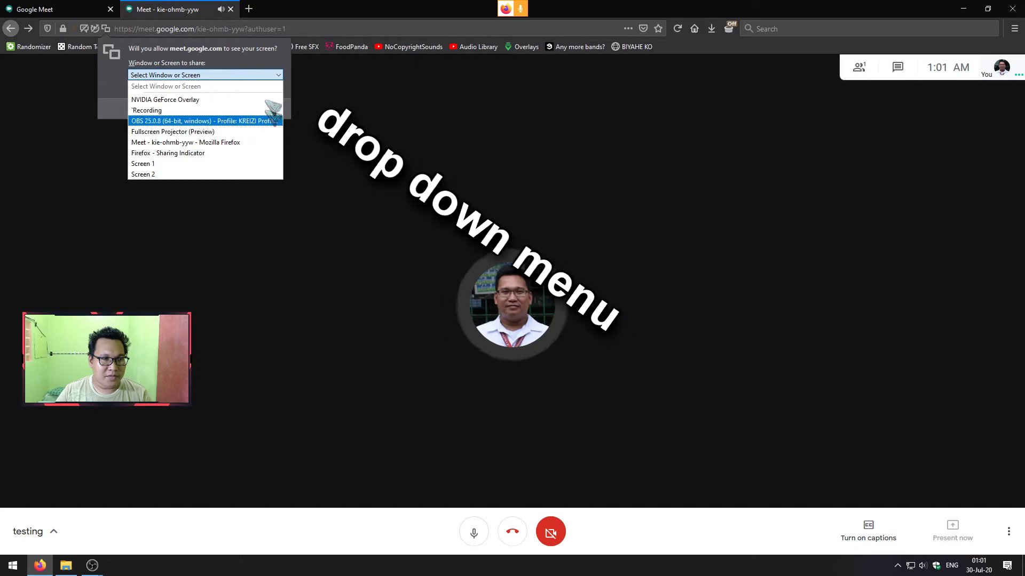
pyautogui.click(243, 132)
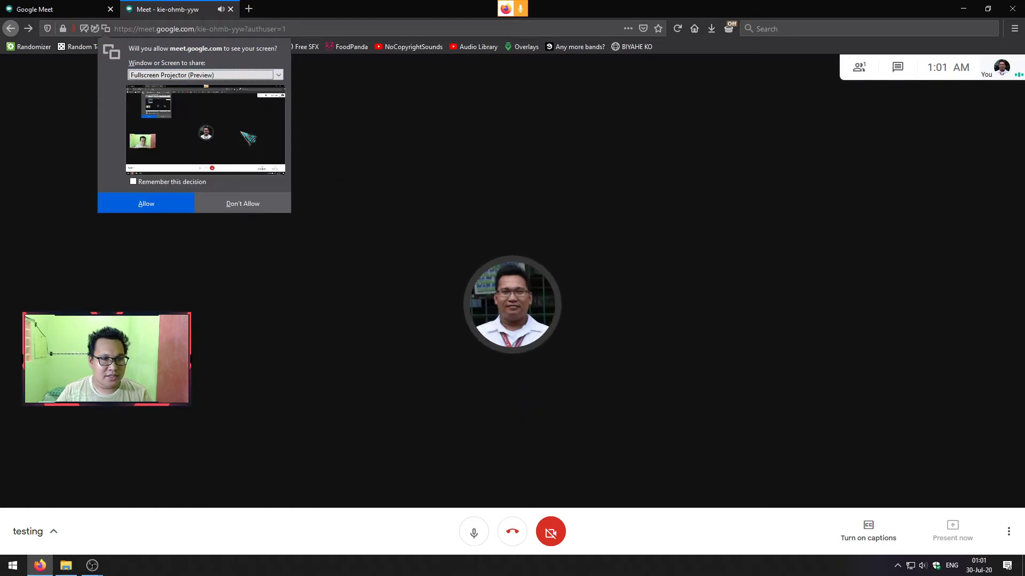
pyautogui.click(147, 205)
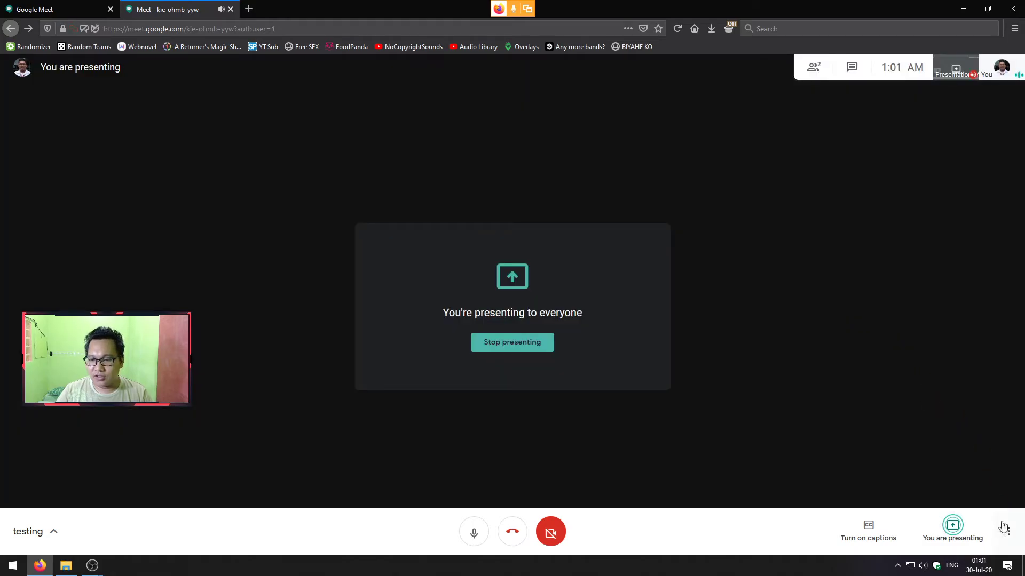
pyautogui.click(1006, 530)
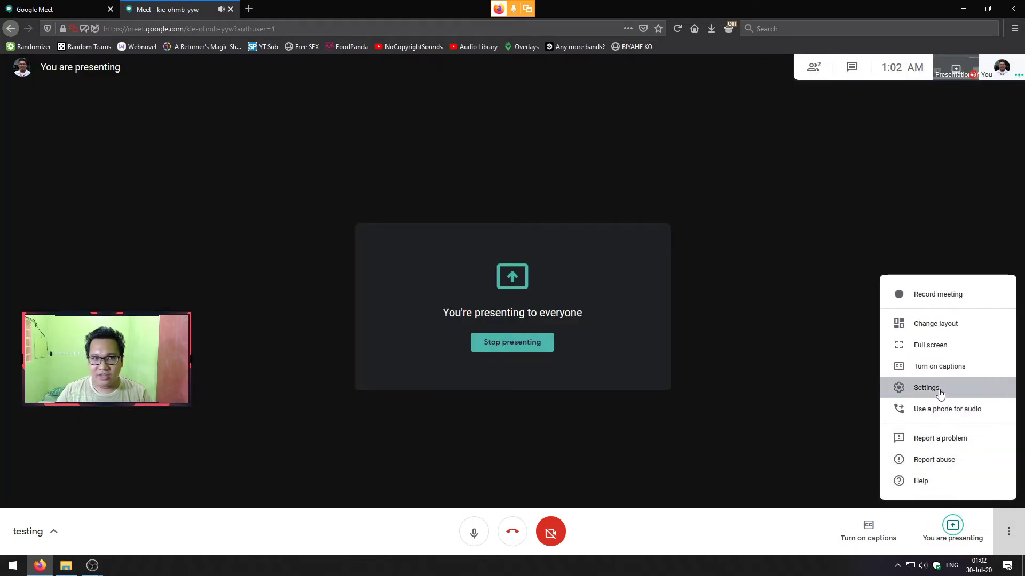
# - Set Meet's Send and Receive video resolution to High definition (720p)
pyautogui.click(927, 388)
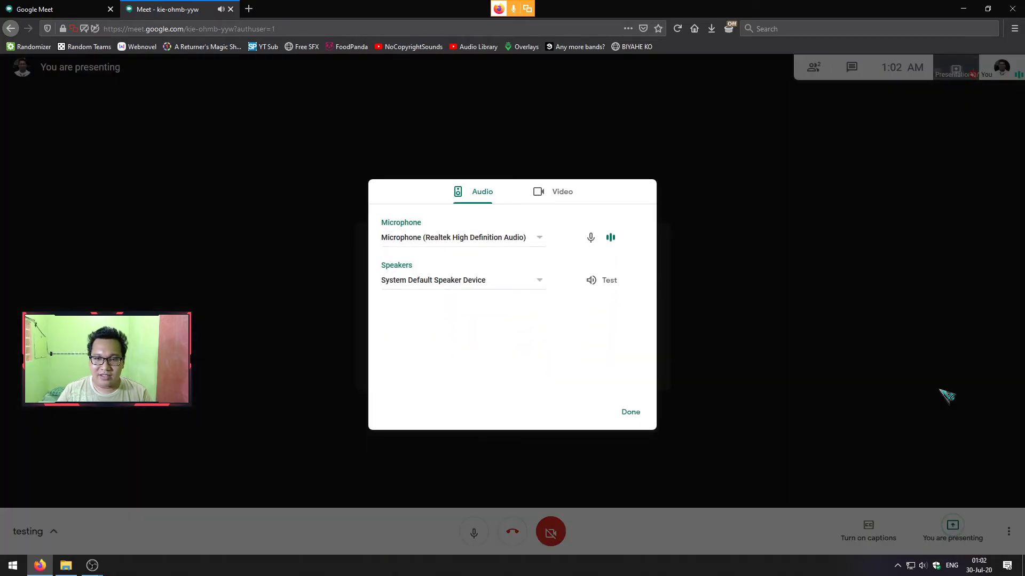
pyautogui.click(566, 198)
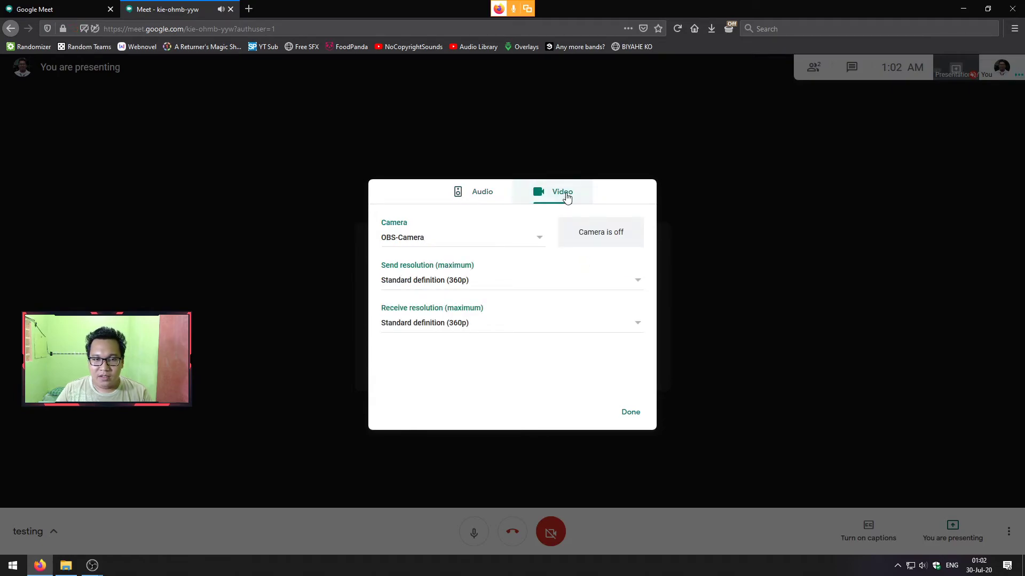
pyautogui.click(638, 286)
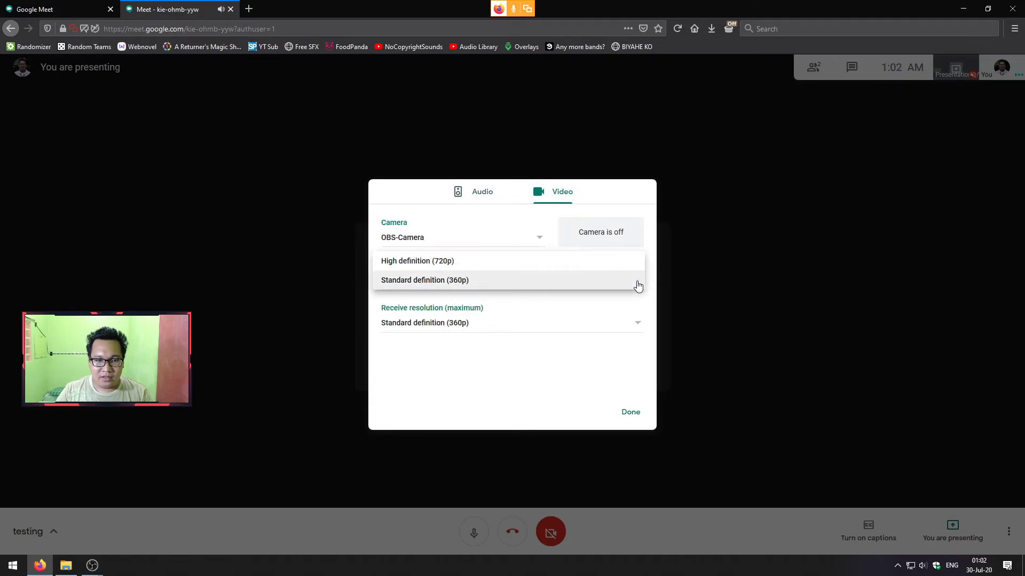
pyautogui.click(488, 264)
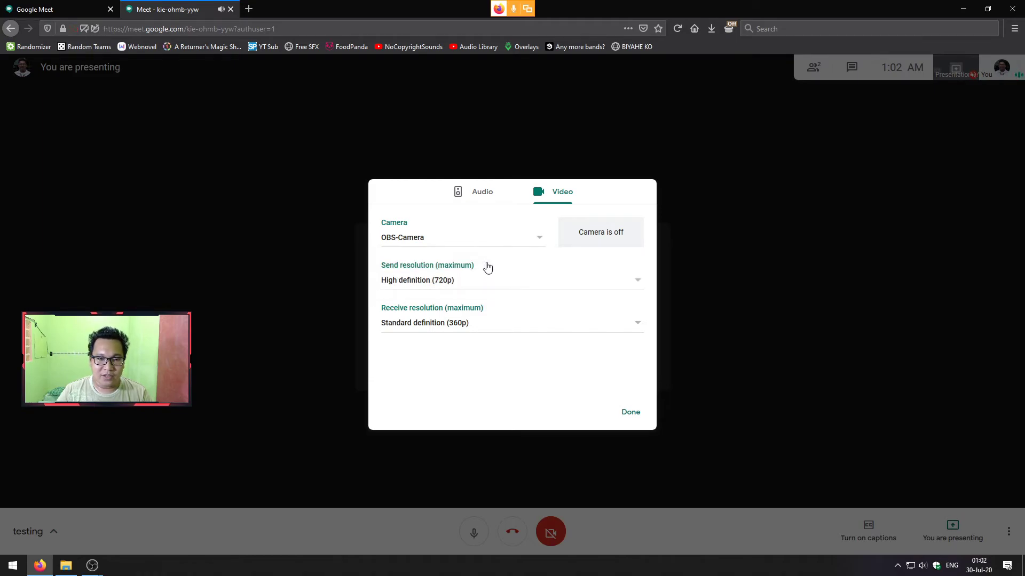
pyautogui.click(533, 330)
pyautogui.click(487, 306)
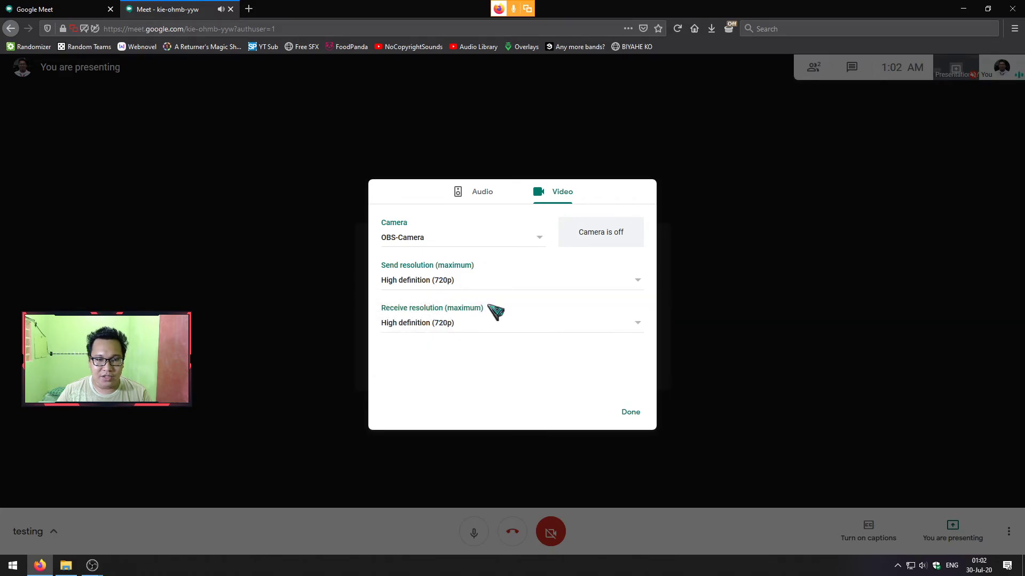
pyautogui.click(631, 412)
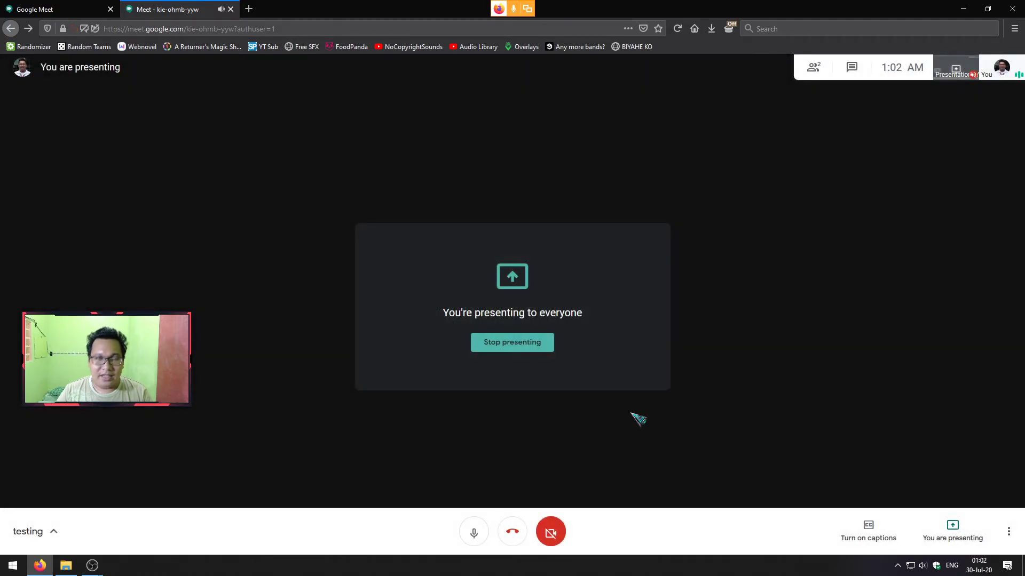